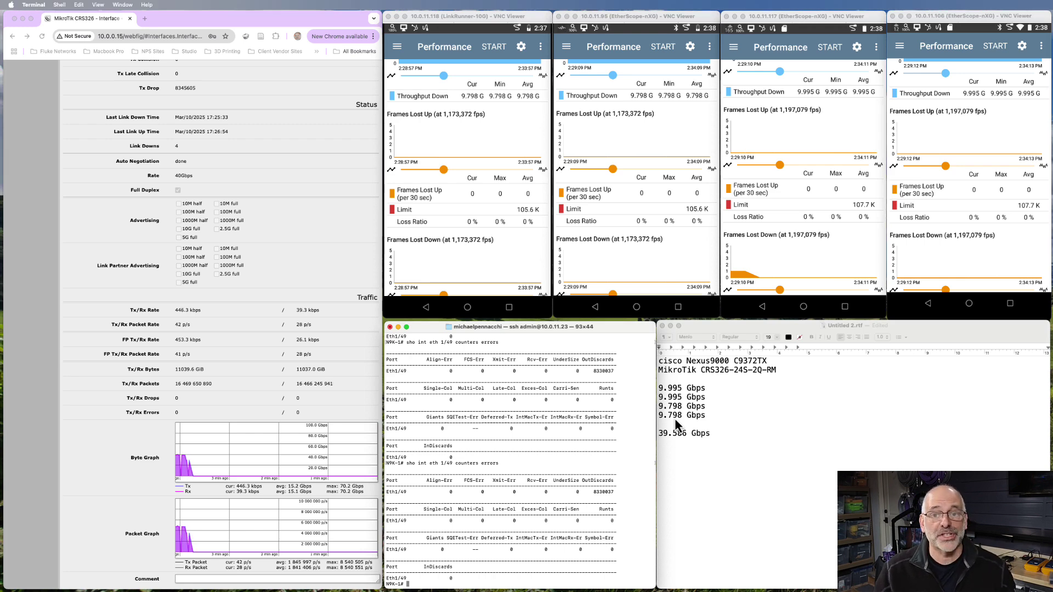
Scroll the WebFig 40G interface page up to the Tx Stats, showing Tx Drop at 8345605
scroll(219, 174, up, 3)
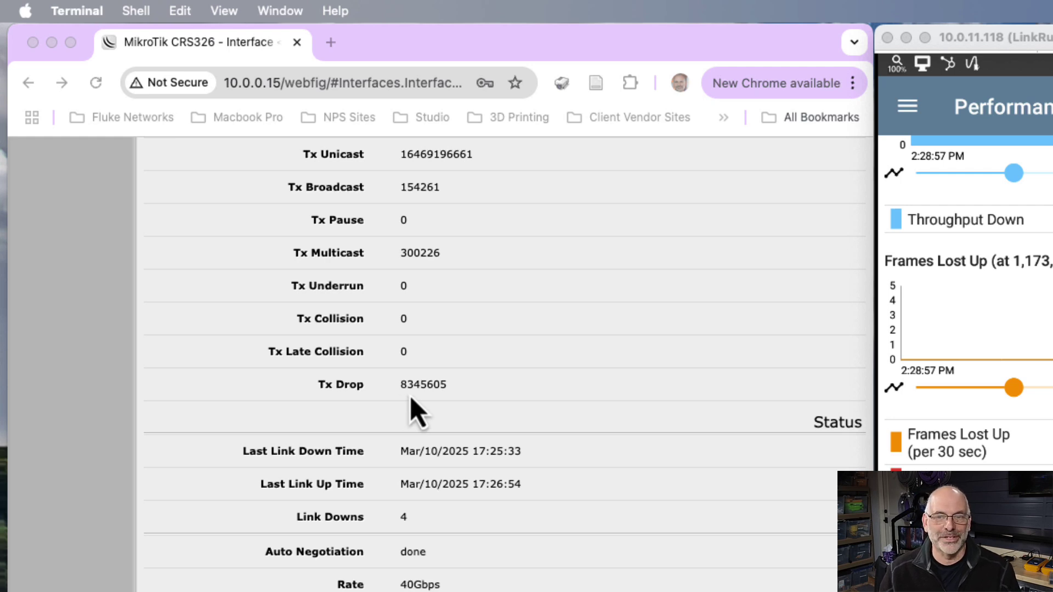
scroll(384, 411, up, 4)
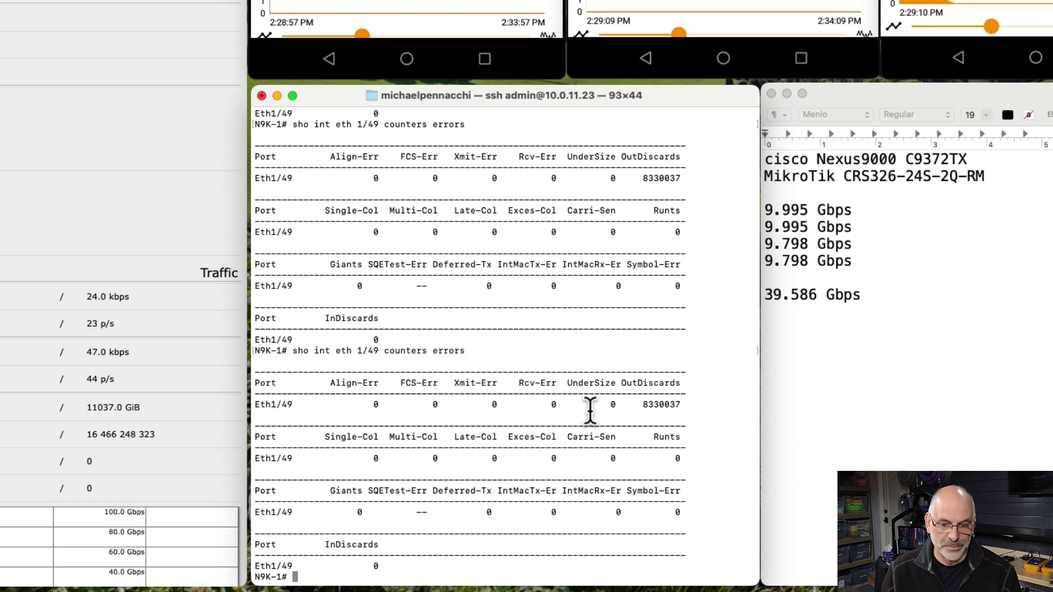
Rerun 'sho int eth 1/49 counters errors' on the Nexus, confirming OutDiscards still at 8330037
key(Up)
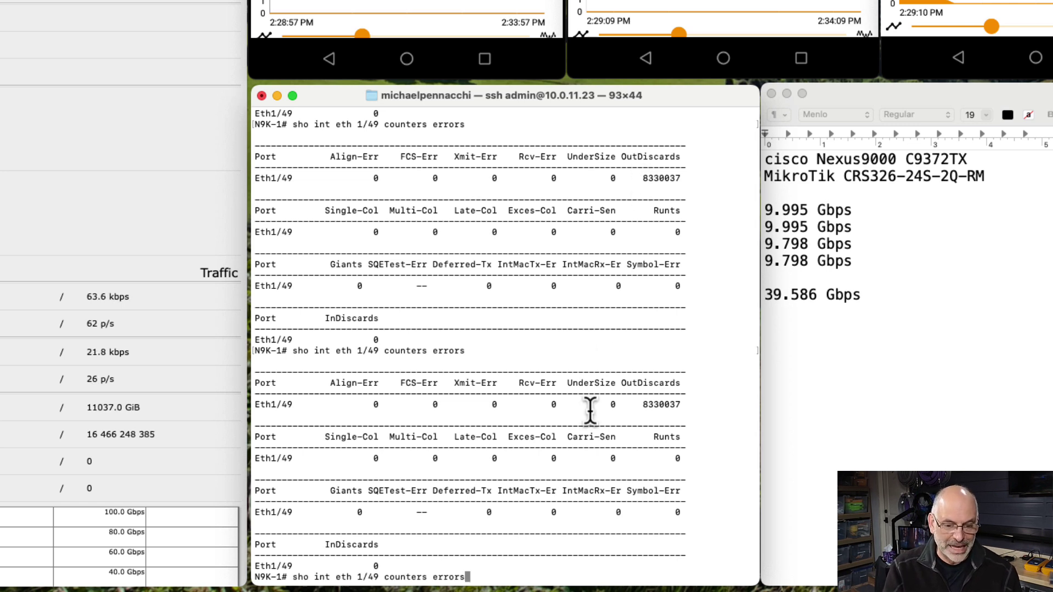
key(Return)
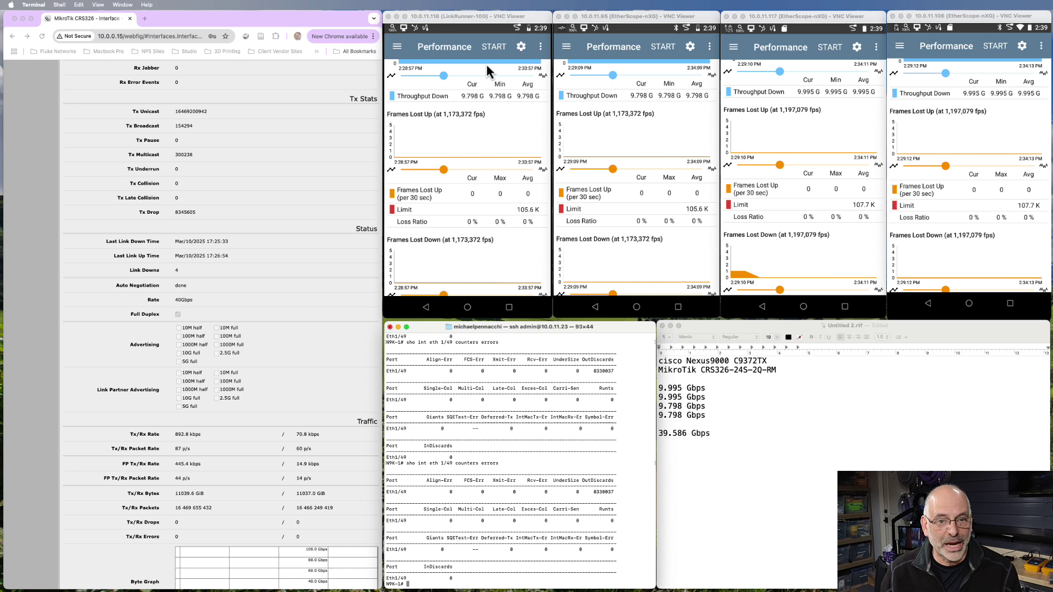
Start the LinkRunner performance test, sending about 9.8 Gbps across the 40G link
click(869, 101)
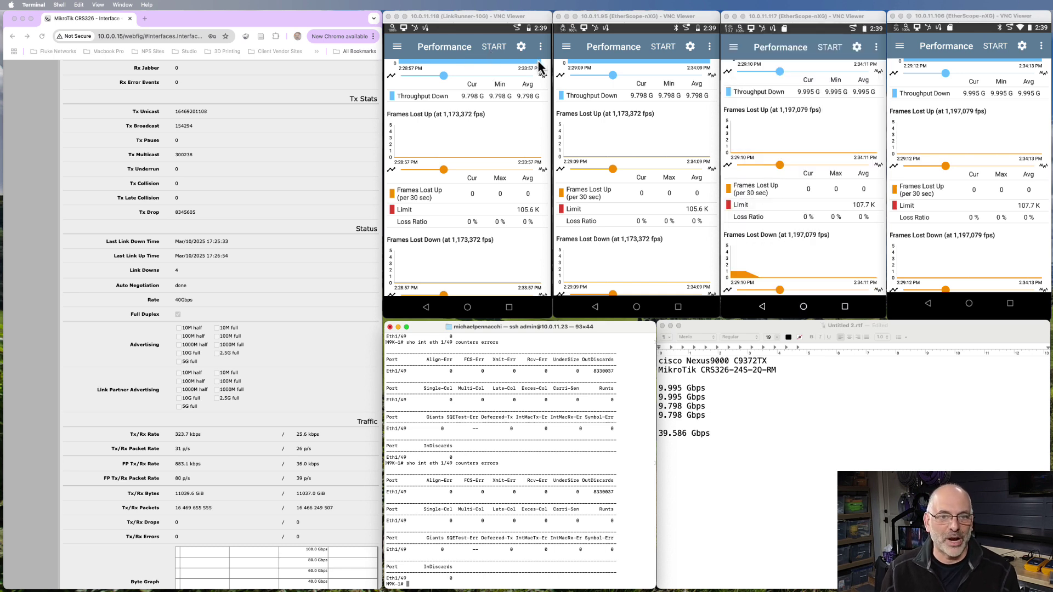
click(491, 47)
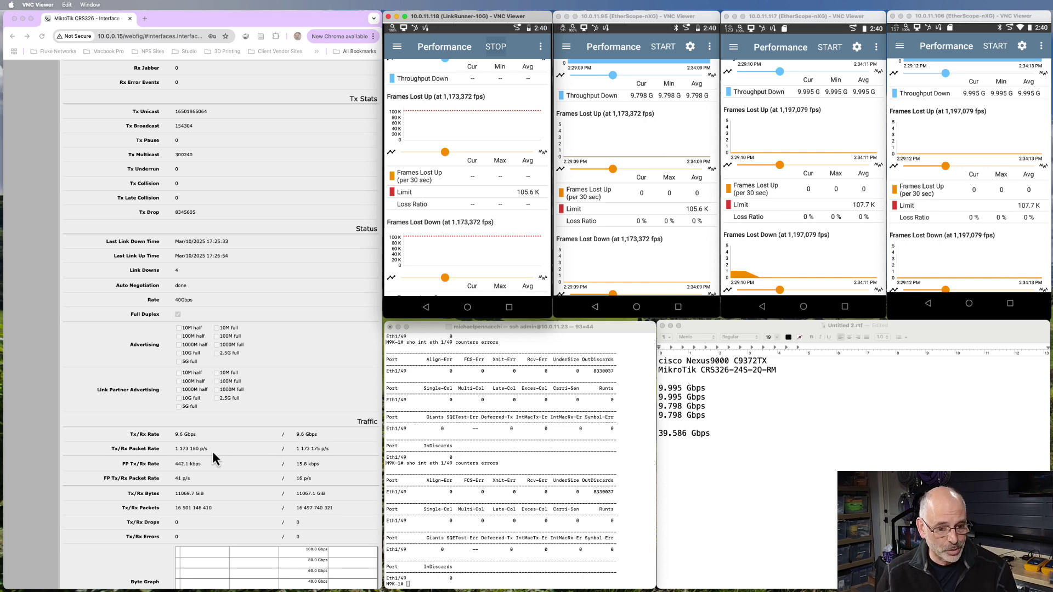
scroll(271, 508, down, 3)
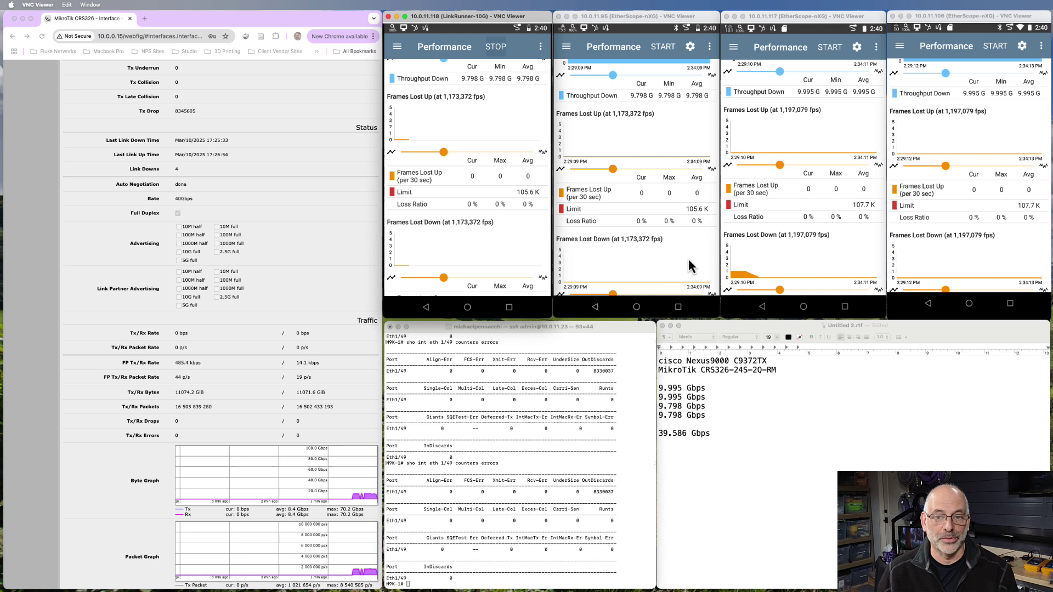
Start the 10.0.11.95 EtherScope test, raising 40G link traffic to about 19.3 Gbps
click(660, 48)
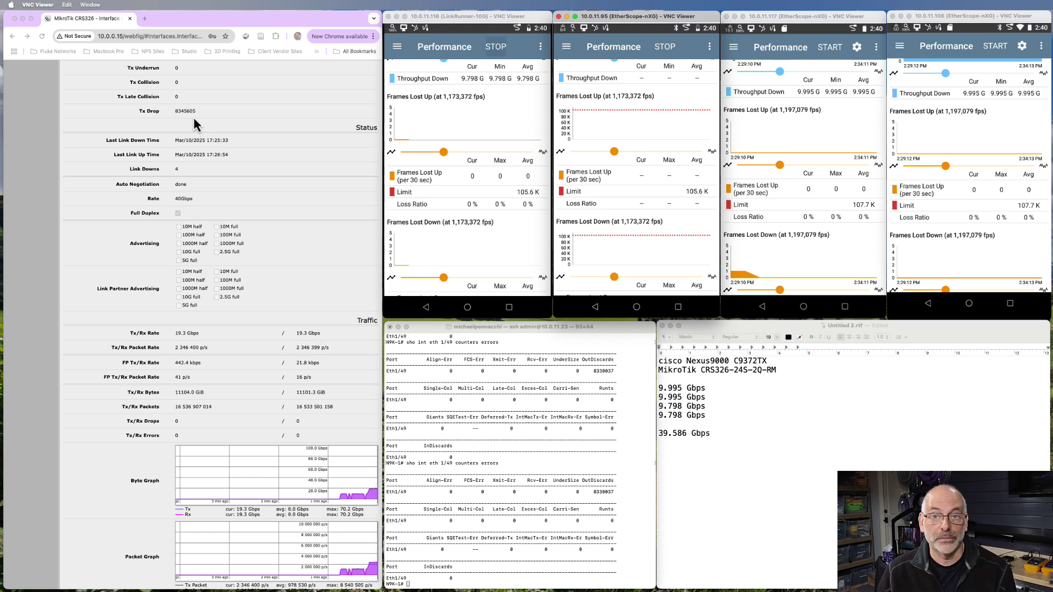
click(513, 427)
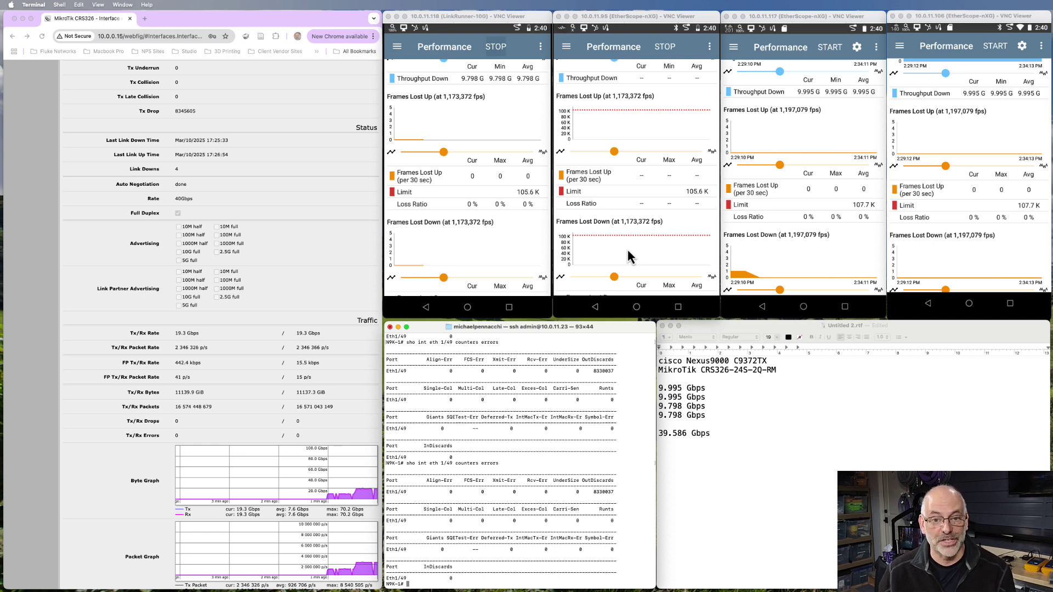
Start the 10.0.11.117 EtherScope test, lifting link traffic to about 29 Gbps
click(834, 49)
click(832, 47)
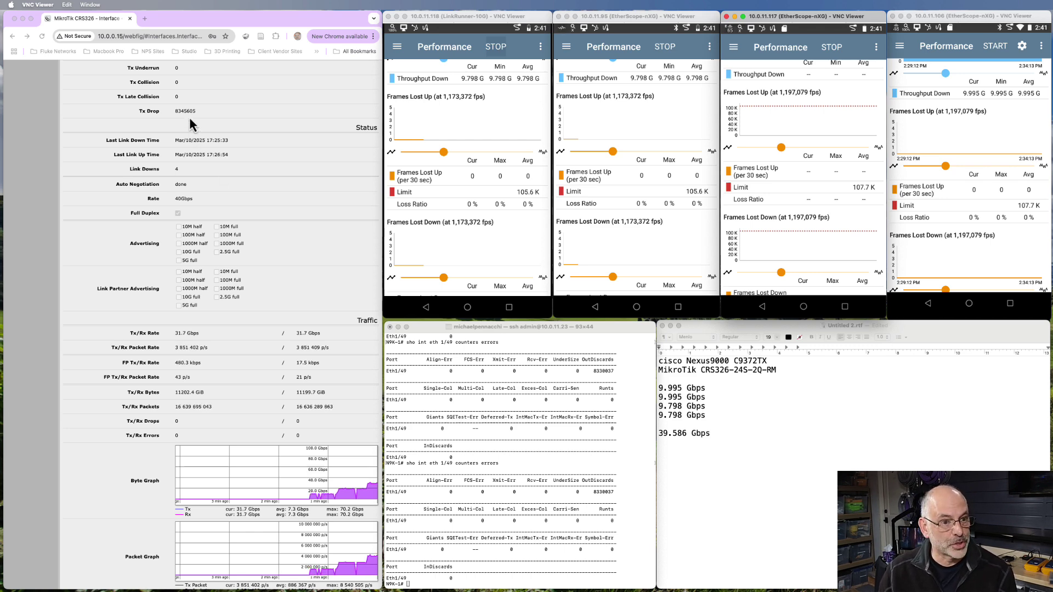
scroll(189, 117, up, 3)
scroll(190, 117, down, 3)
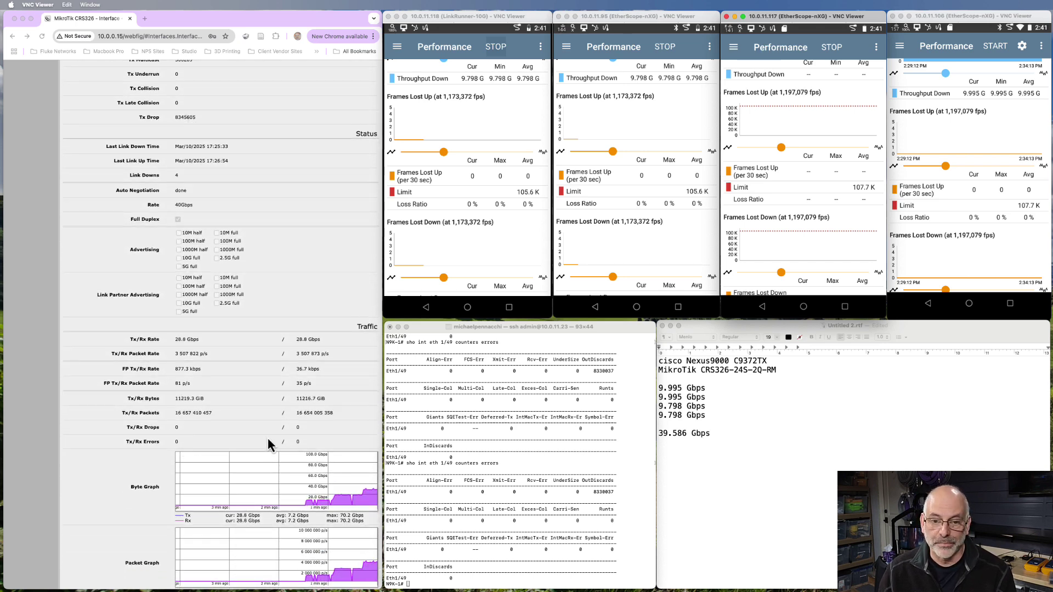
Rerun the Eth1/49 error-counter check on the Nexus switch terminal
click(570, 457)
key(Up)
key(Return)
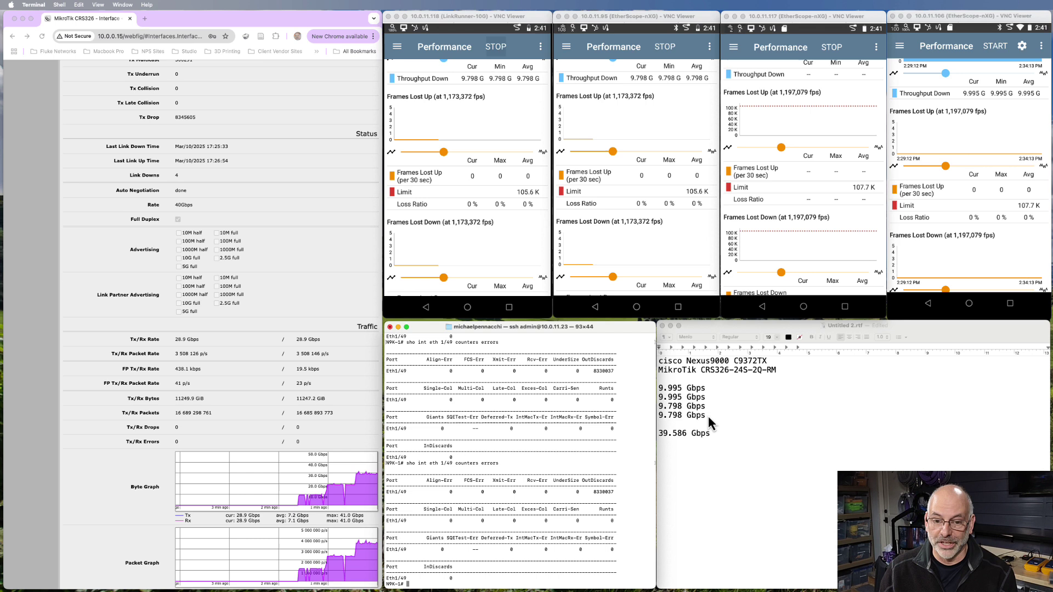
Start the 10.0.11.106 EtherScope test, then check the Nexus counters and MikroTik Tx Drop at ~39.6 Gbps
click(989, 48)
click(989, 47)
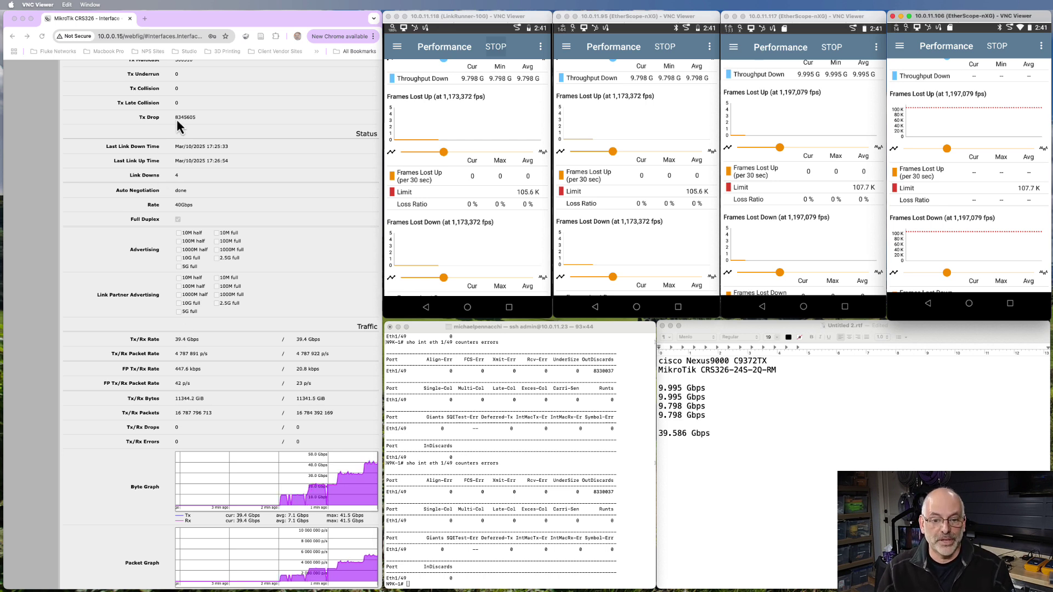
click(588, 454)
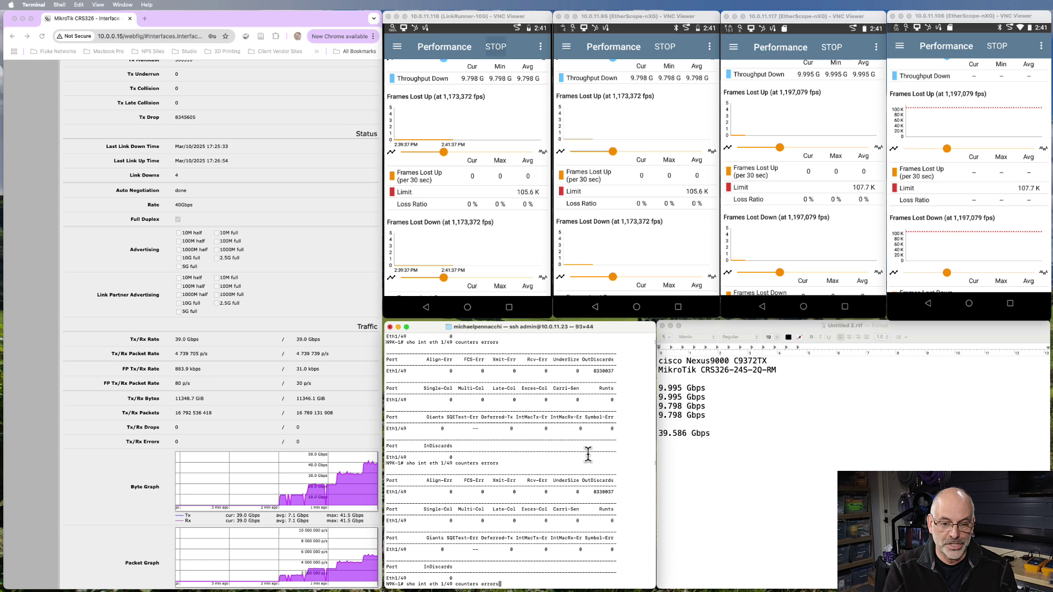
click(164, 150)
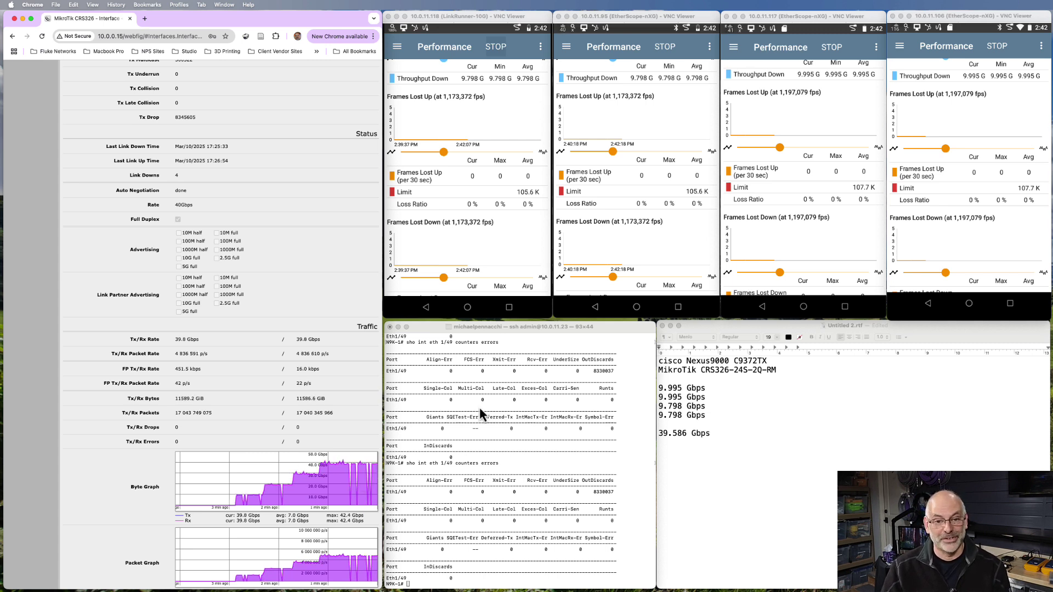
Scroll through the LinkRunner Performance results showing zero frame loss and about 8.2 µs latency
click(489, 104)
scroll(490, 103, up, 5)
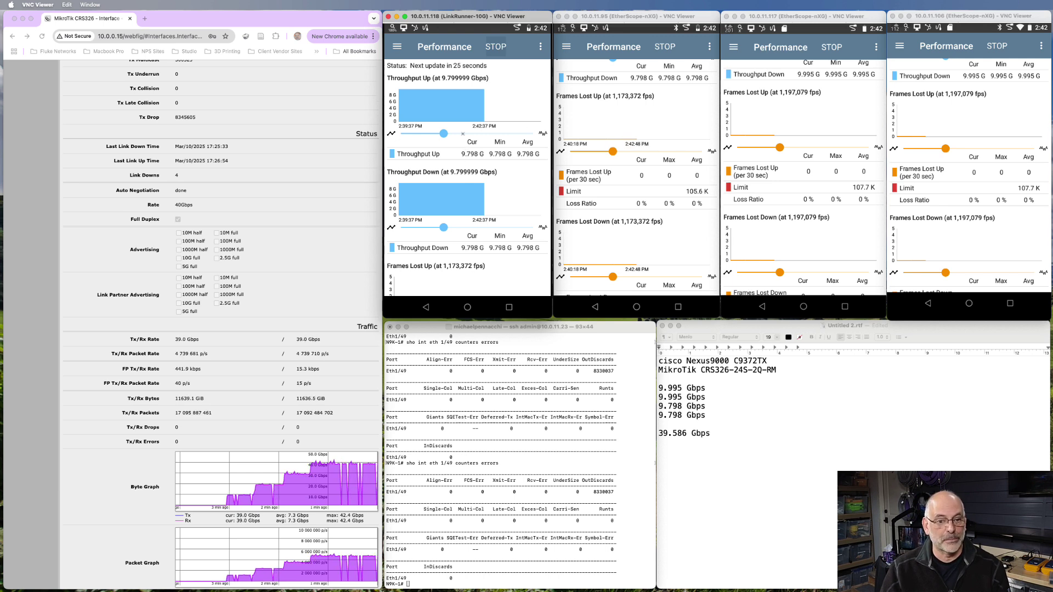
scroll(463, 134, down, 5)
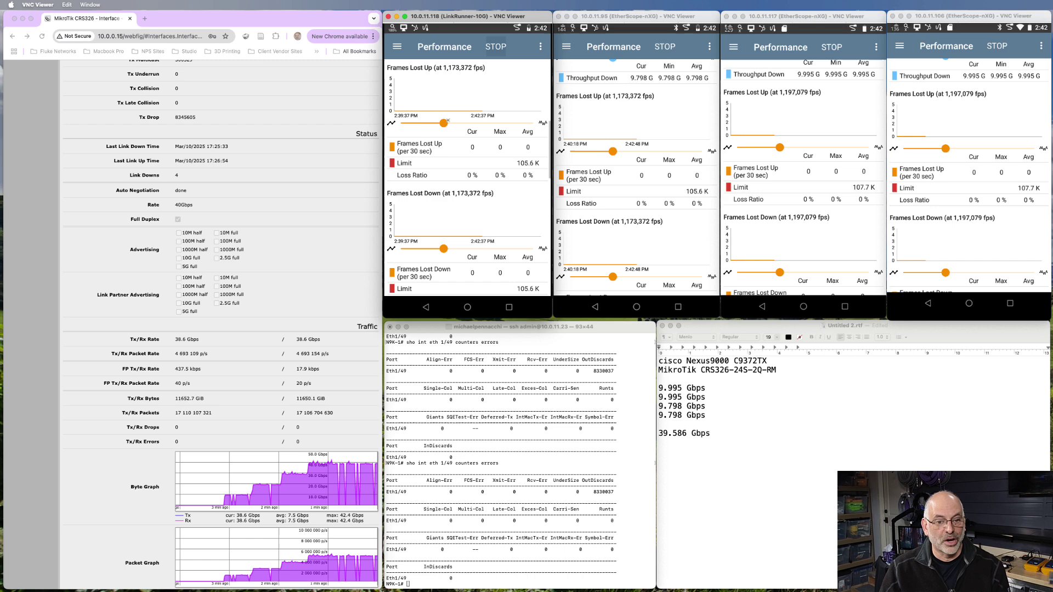
scroll(447, 120, down, 4)
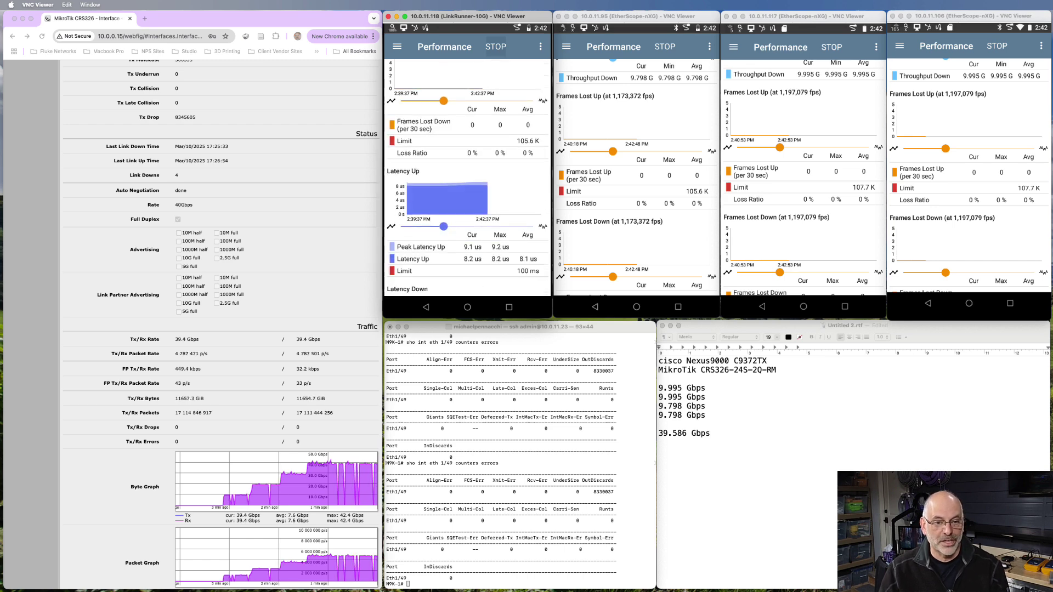
scroll(482, 232, down, 4)
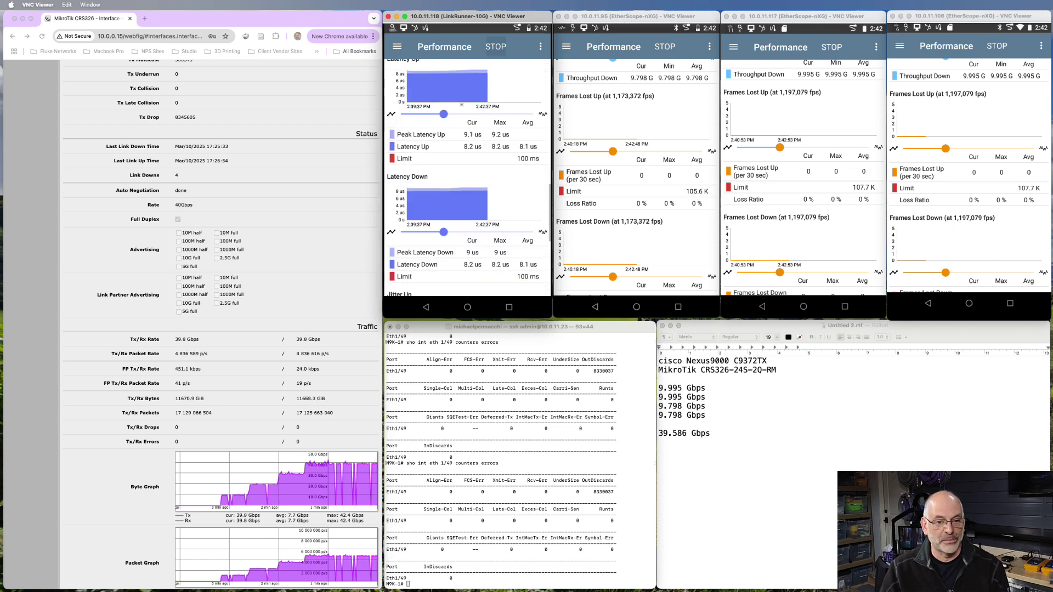
scroll(475, 225, down, 4)
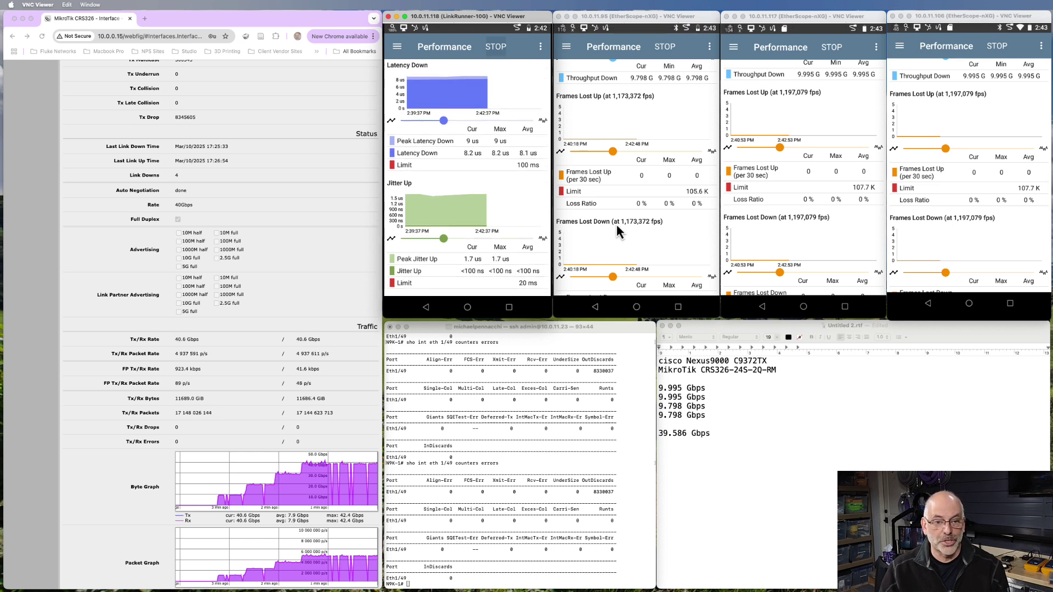
Scroll the 10.0.11.95 EtherScope results down to Jitter, showing sub-100 ns jitter
click(628, 258)
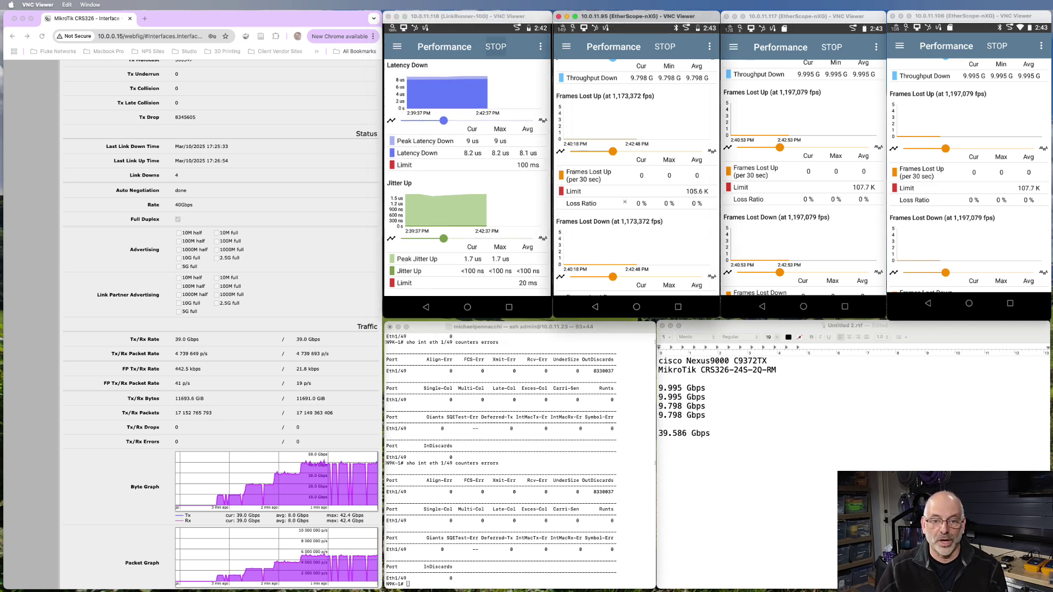
scroll(628, 258, down, 3)
scroll(633, 247, down, 2)
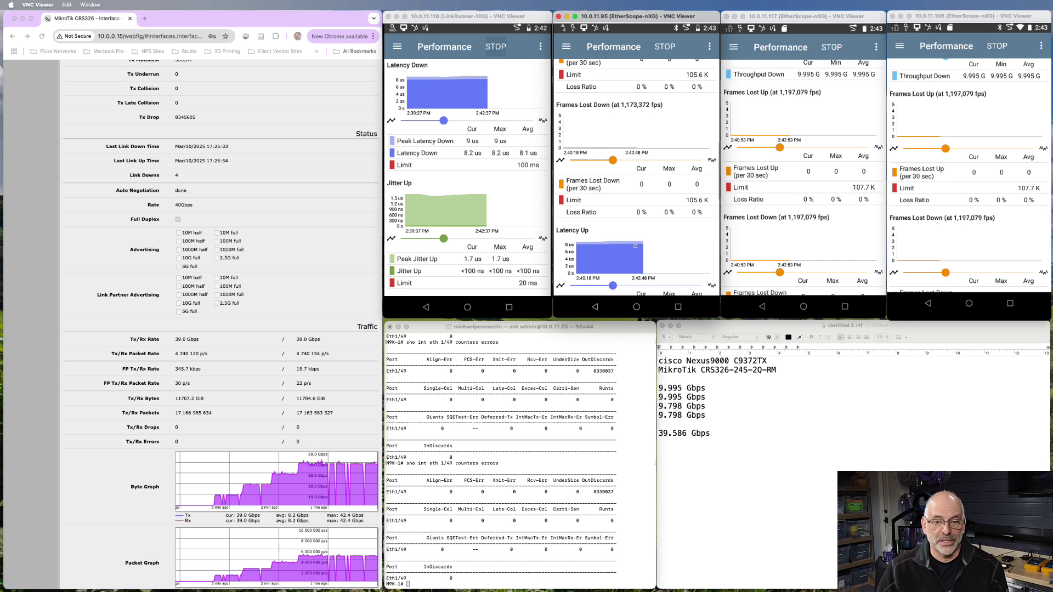
scroll(634, 247, down, 3)
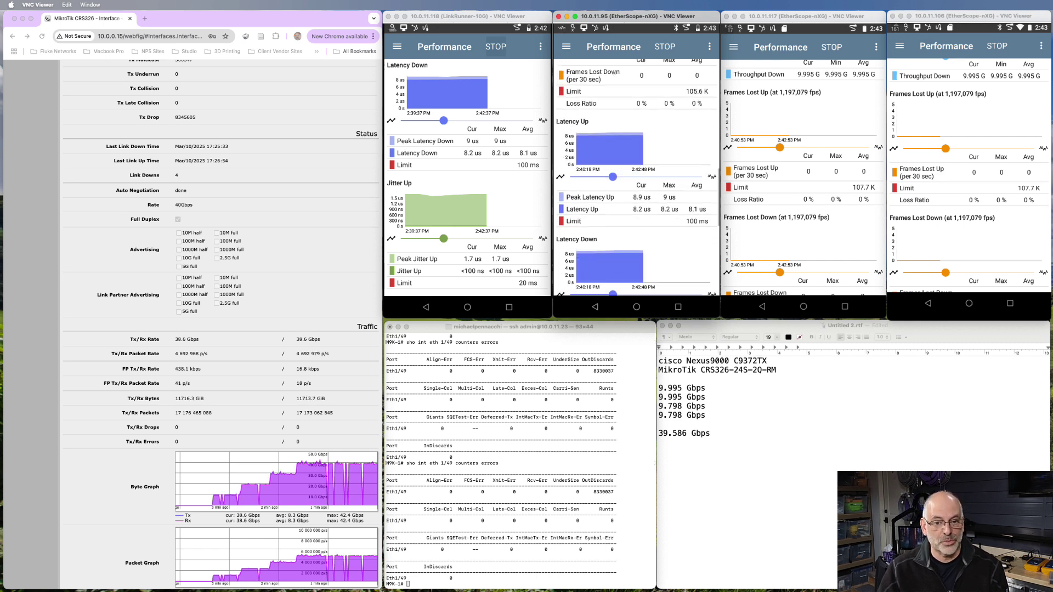
scroll(627, 179, down, 4)
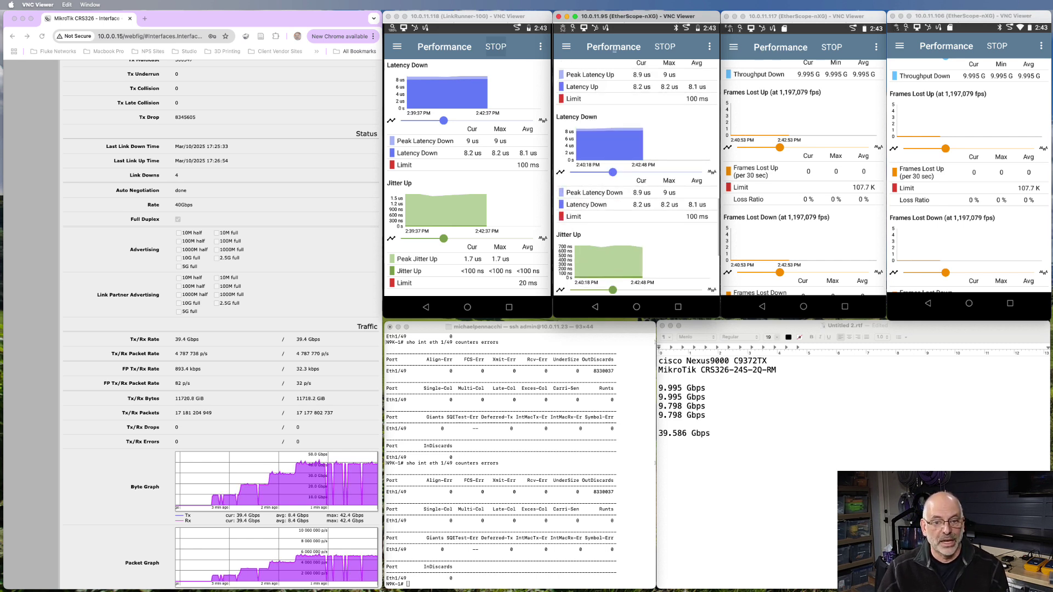
scroll(577, 192, down, 5)
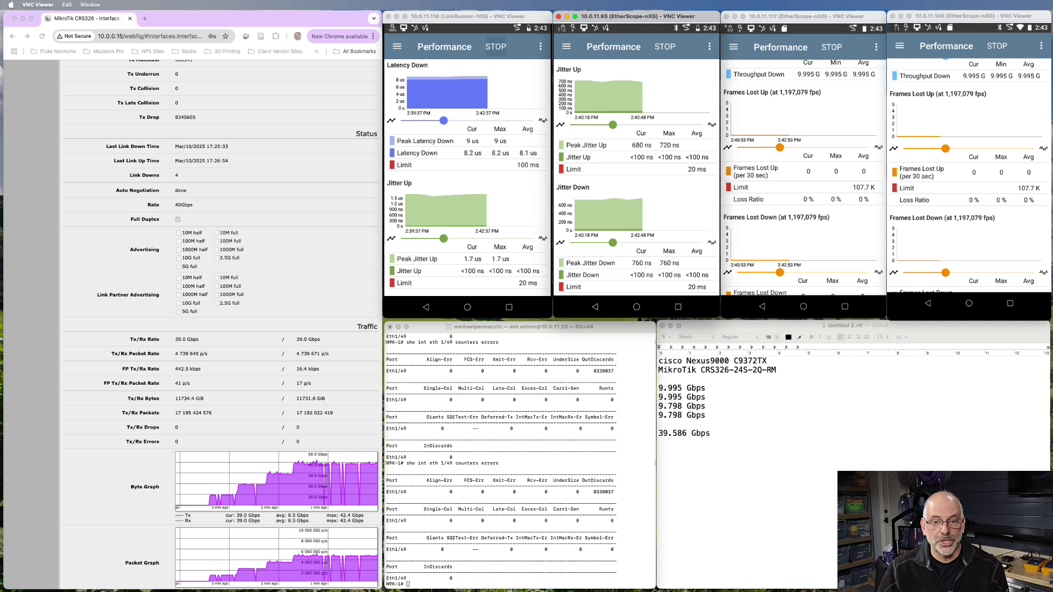